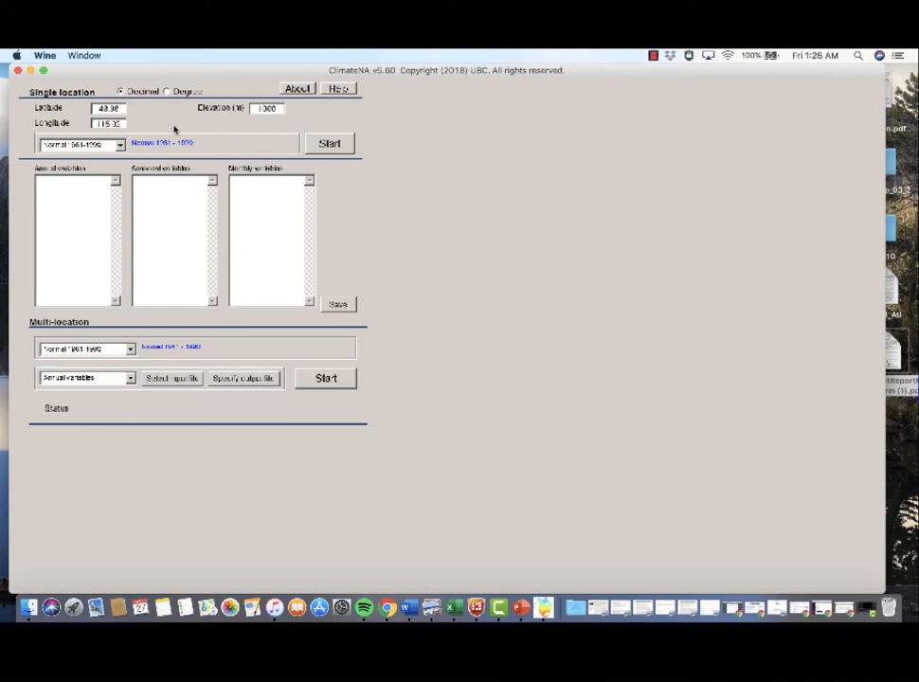
pyautogui.click(326, 146)
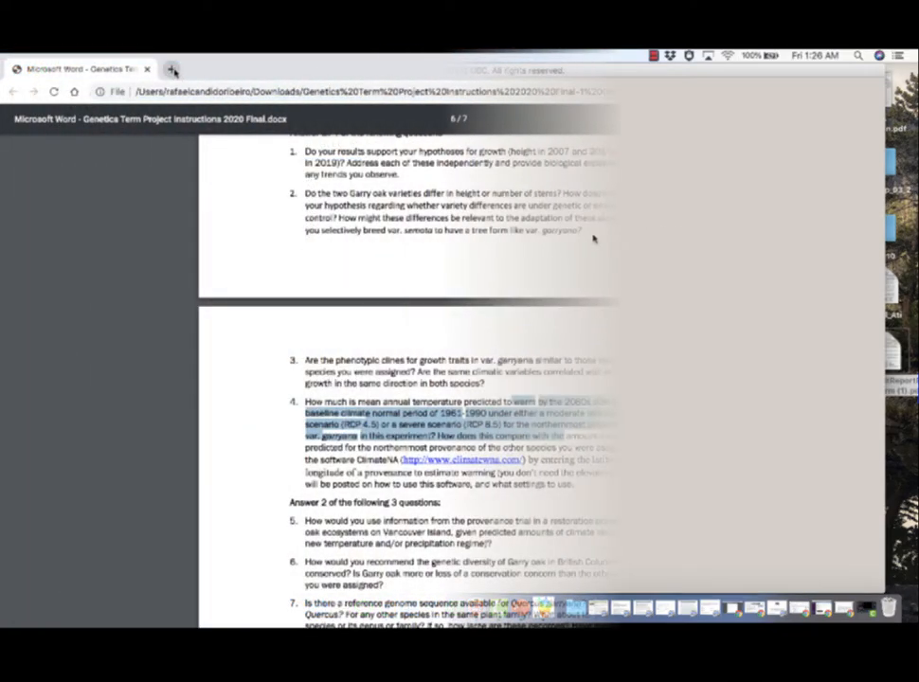
pyautogui.click(172, 69)
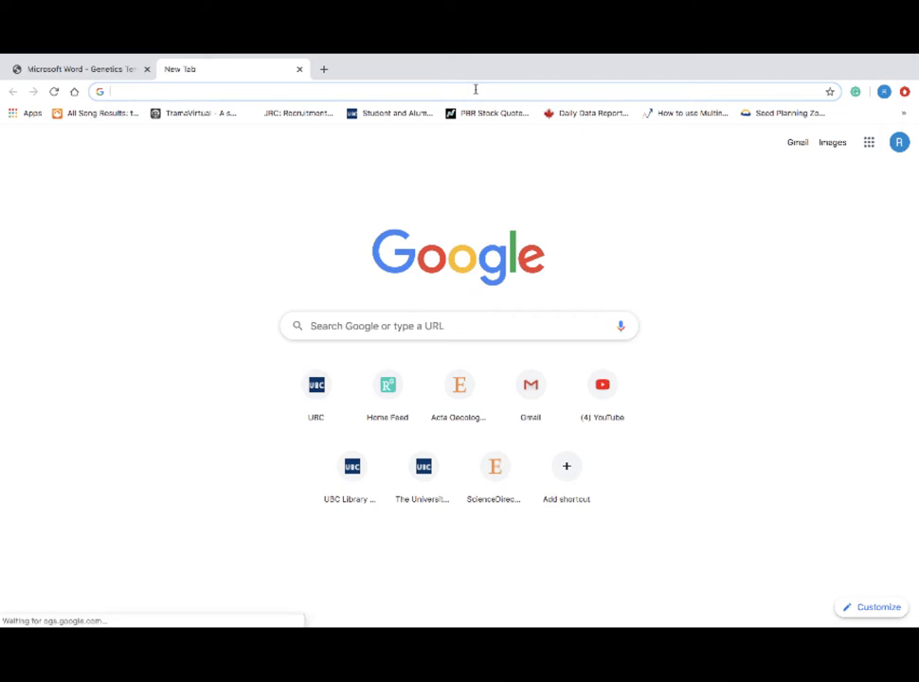
pyautogui.write('http://www.climatewna.com/')
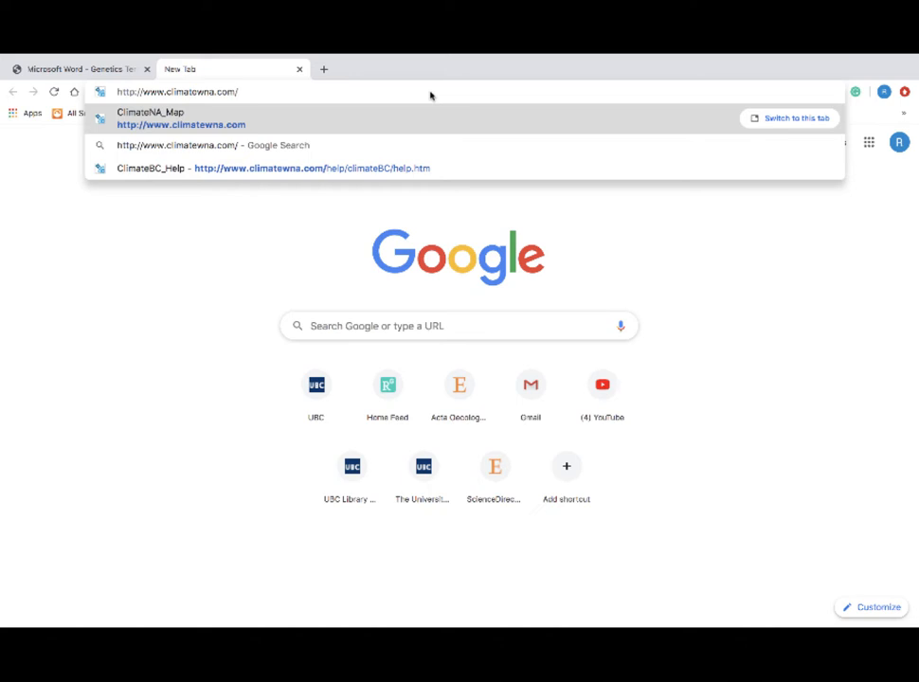
pyautogui.press('Return')
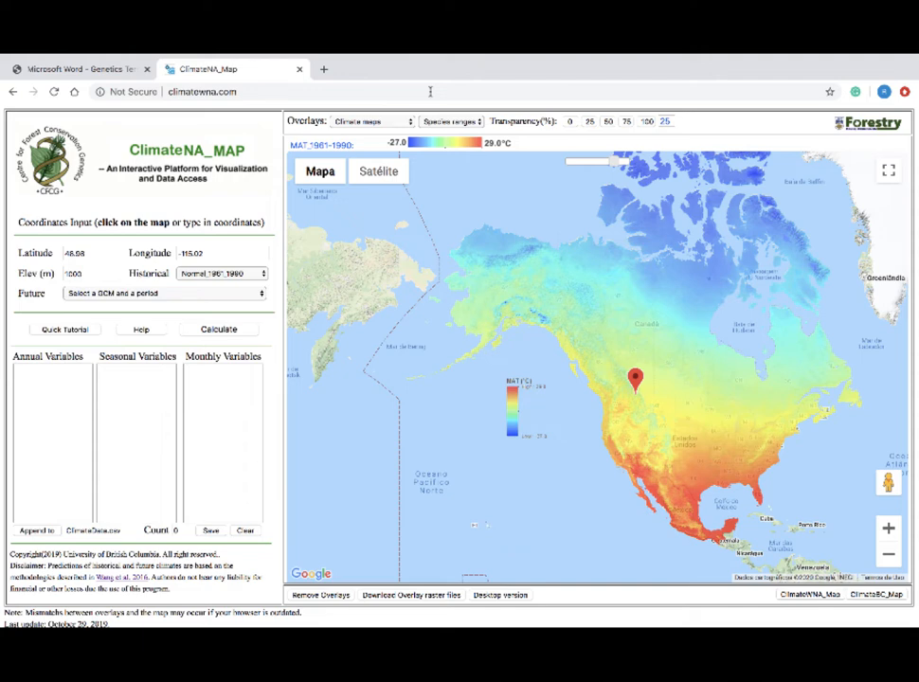
# - Try several locations across western and central Canada on the map as the coordinates input
pyautogui.doubleClick(630, 328)
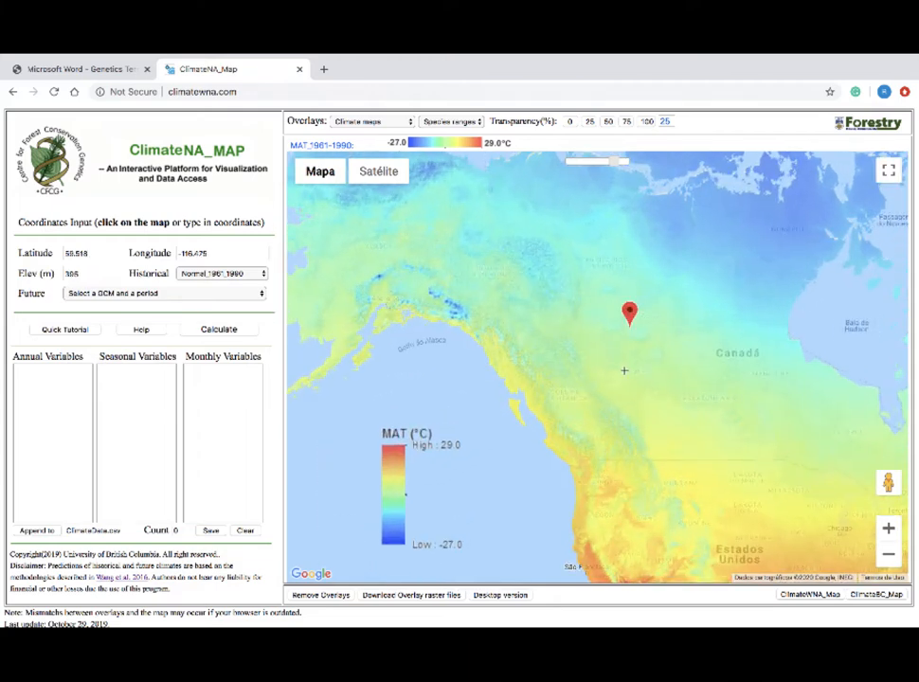
pyautogui.moveTo(625, 370)
pyautogui.mouseDown()
pyautogui.moveTo(523, 352)
pyautogui.moveTo(536, 409)
pyautogui.mouseUp()
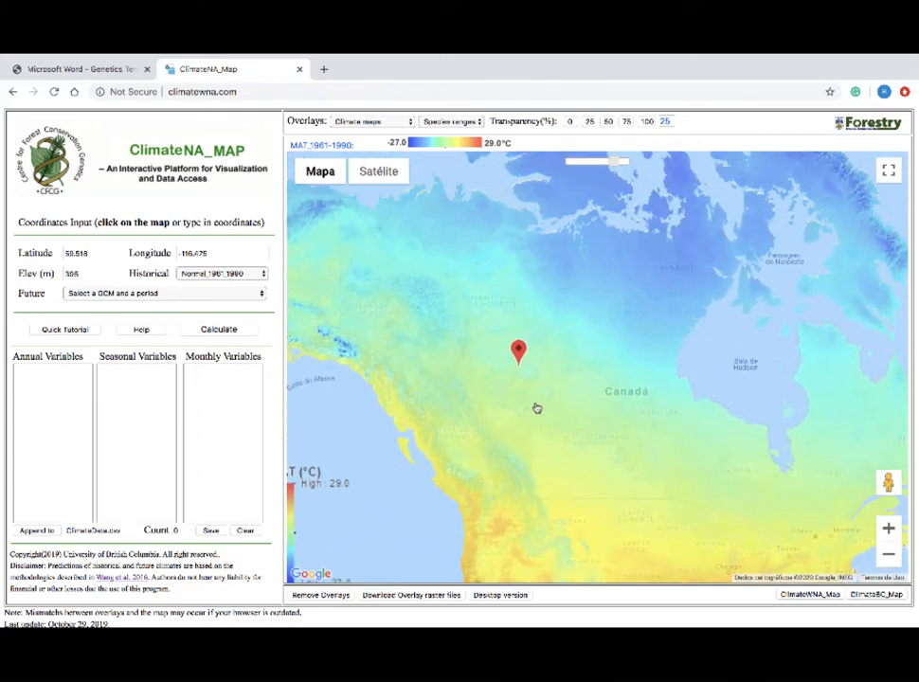
pyautogui.click(469, 351)
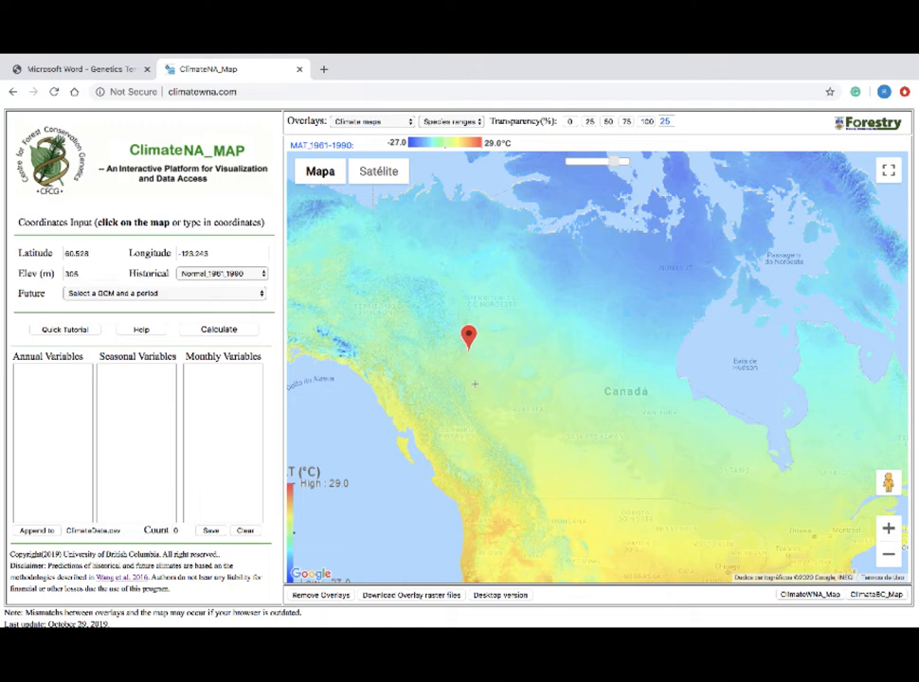
pyautogui.click(476, 392)
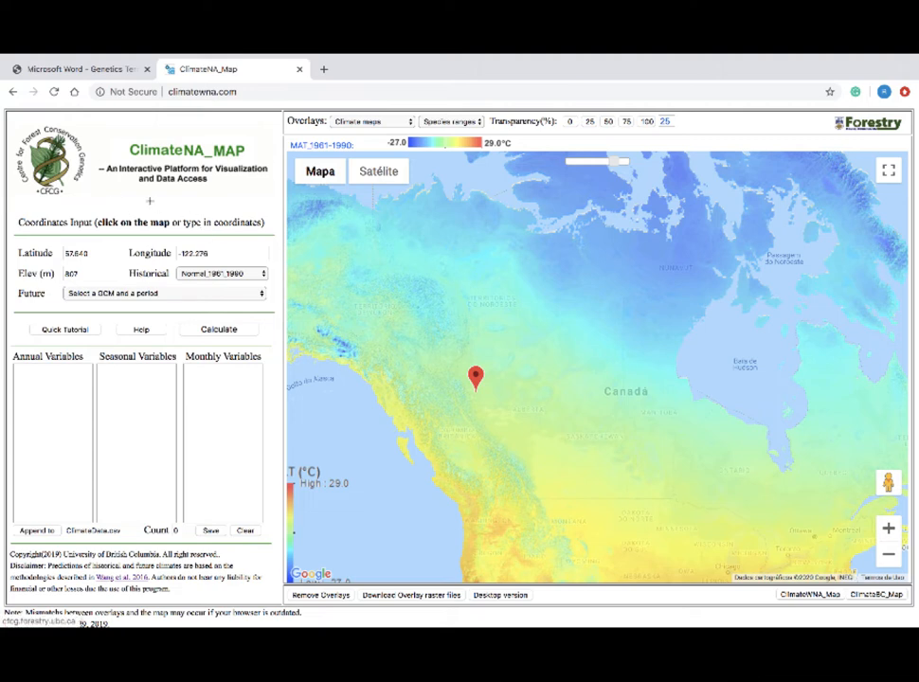
pyautogui.click(574, 450)
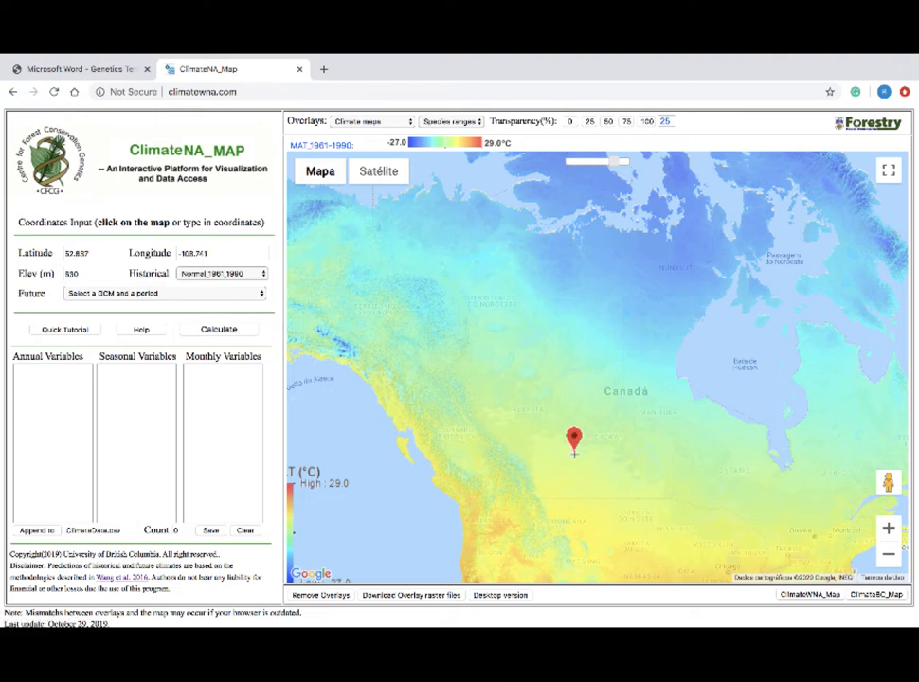
# - Try picking locations in southern British Columbia, ending just northwest of Vancouver, as the map coordinates
pyautogui.scroll(2, 495, 429)
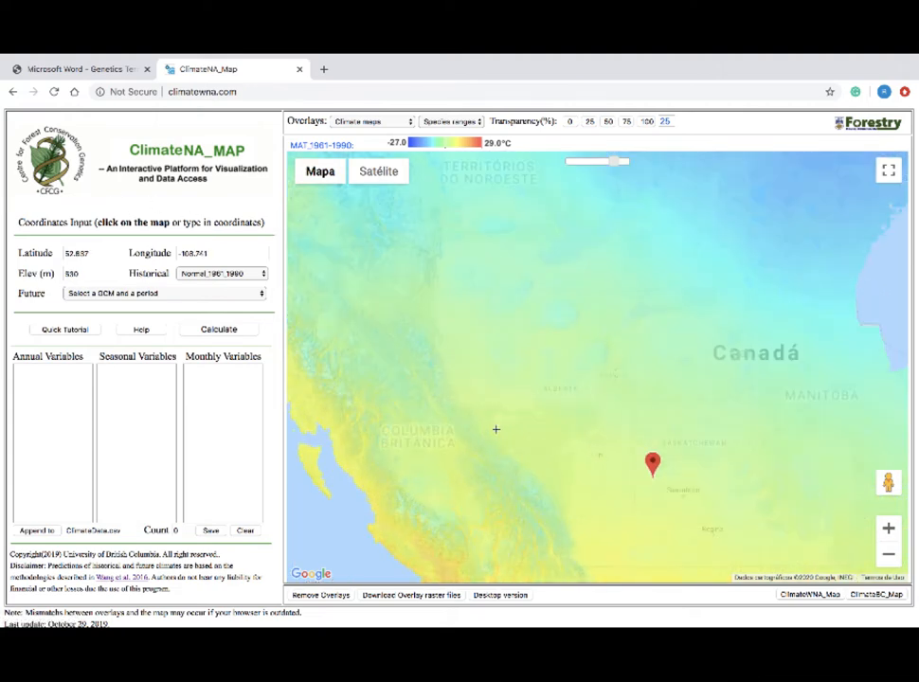
pyautogui.moveTo(499, 432)
pyautogui.mouseDown()
pyautogui.moveTo(556, 386)
pyautogui.moveTo(585, 346)
pyautogui.mouseUp()
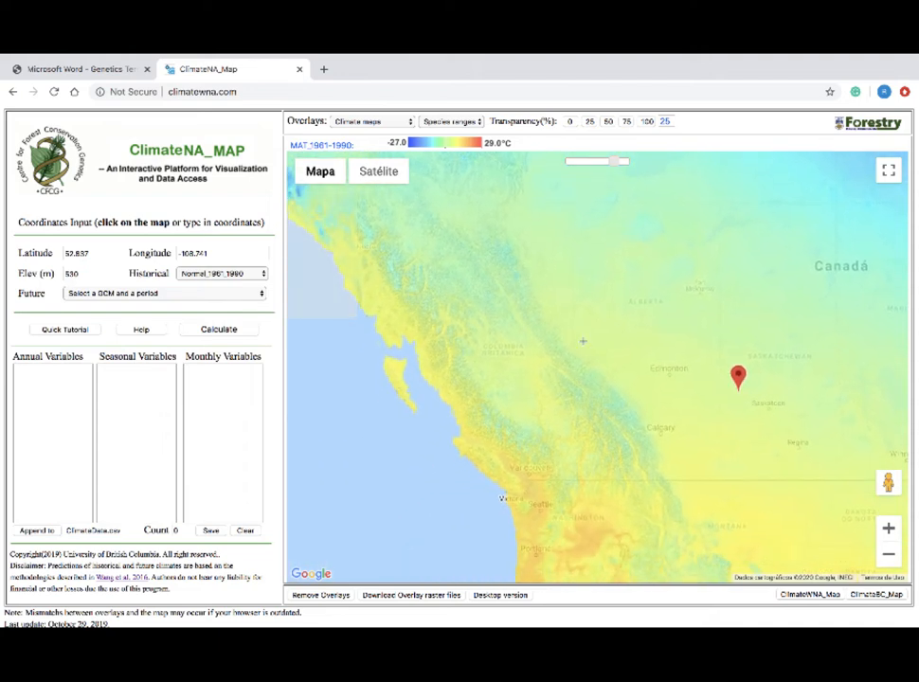
pyautogui.click(536, 431)
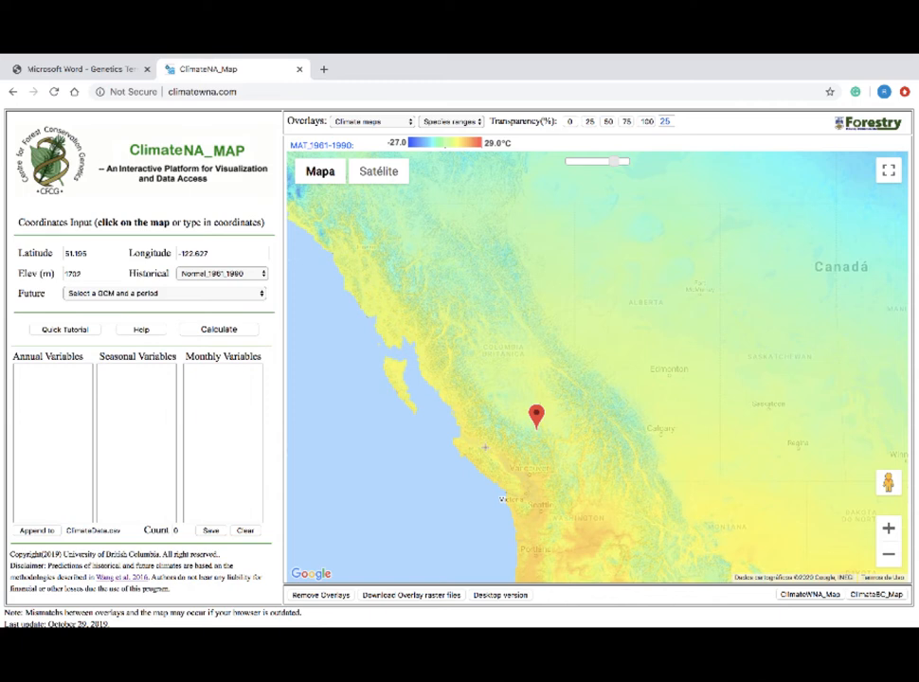
pyautogui.click(517, 466)
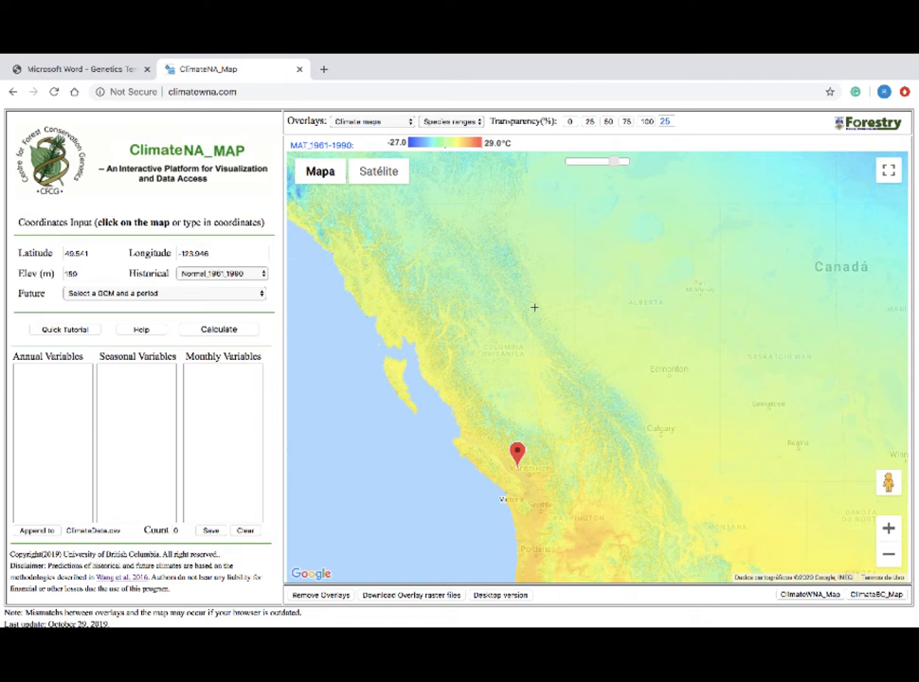
pyautogui.moveTo(593, 328)
pyautogui.mouseDown()
pyautogui.moveTo(581, 345)
pyautogui.moveTo(441, 331)
pyautogui.mouseUp()
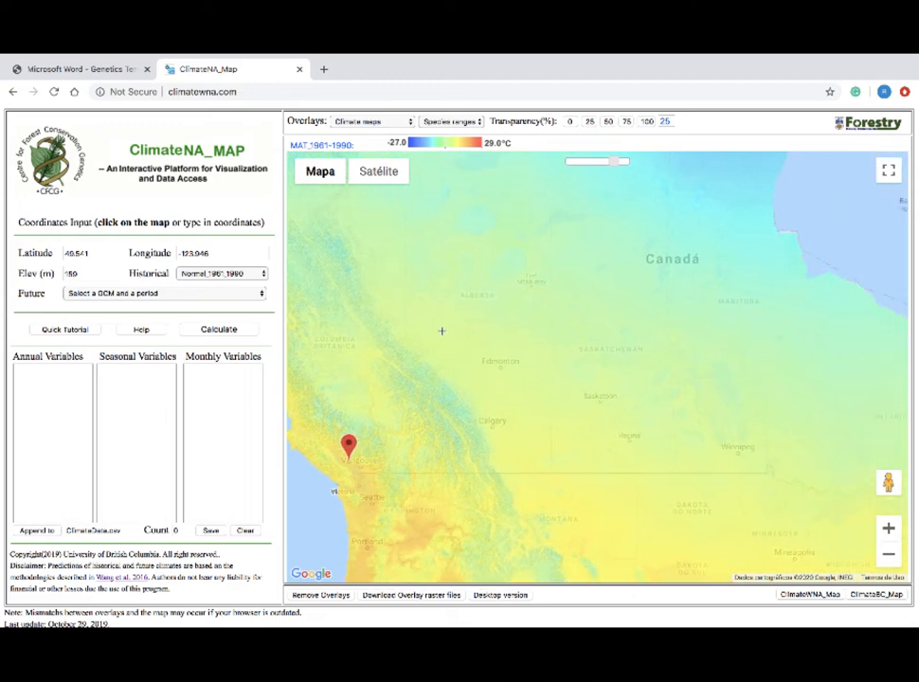
pyautogui.moveTo(458, 507); pyautogui.dragTo(458, 294)
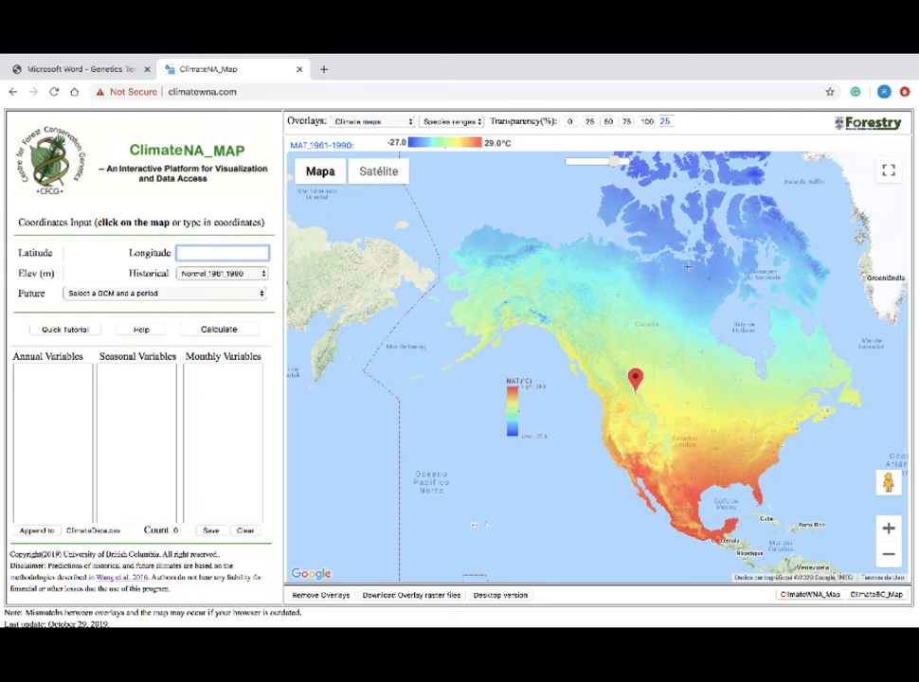
# - Copy the latitude 41.85 of garryana provenance 6 from Table 1 of the project PDF into ClimateNA_Map's Latitude field
pyautogui.click(113, 72)
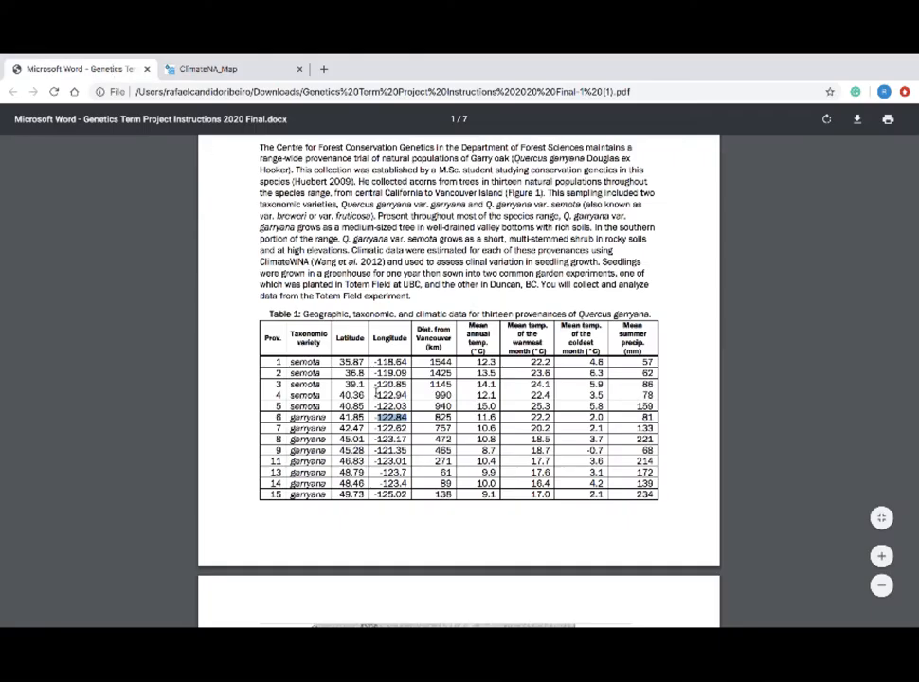
pyautogui.moveTo(289, 414); pyautogui.dragTo(405, 418)
pyautogui.click(442, 423)
pyautogui.moveTo(342, 417); pyautogui.dragTo(364, 417)
pyautogui.hotkey('ctrl', 'c')
pyautogui.click(235, 68)
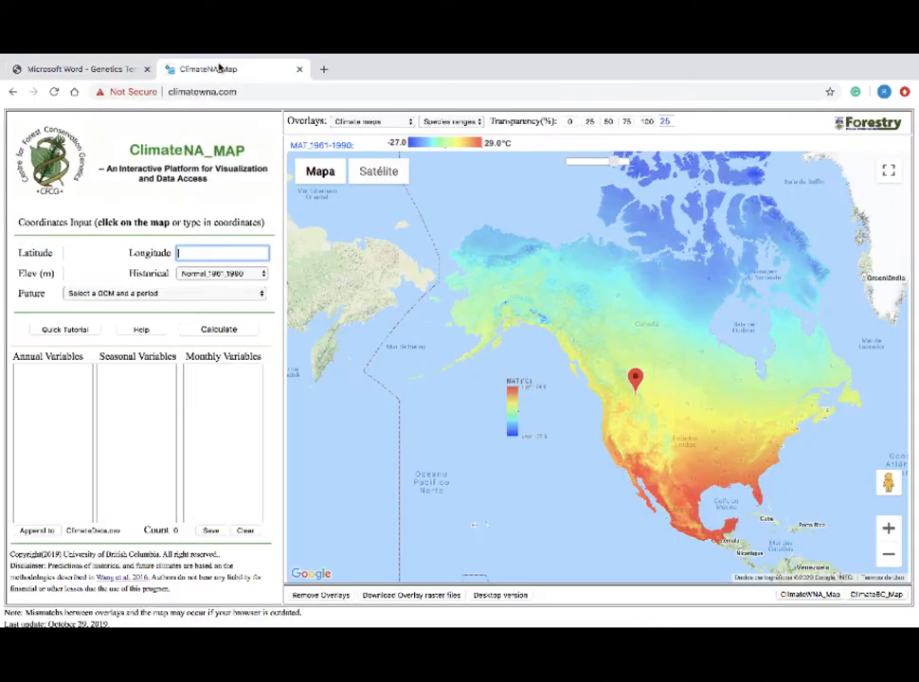
pyautogui.click(106, 253)
pyautogui.hotkey('ctrl', 'v')
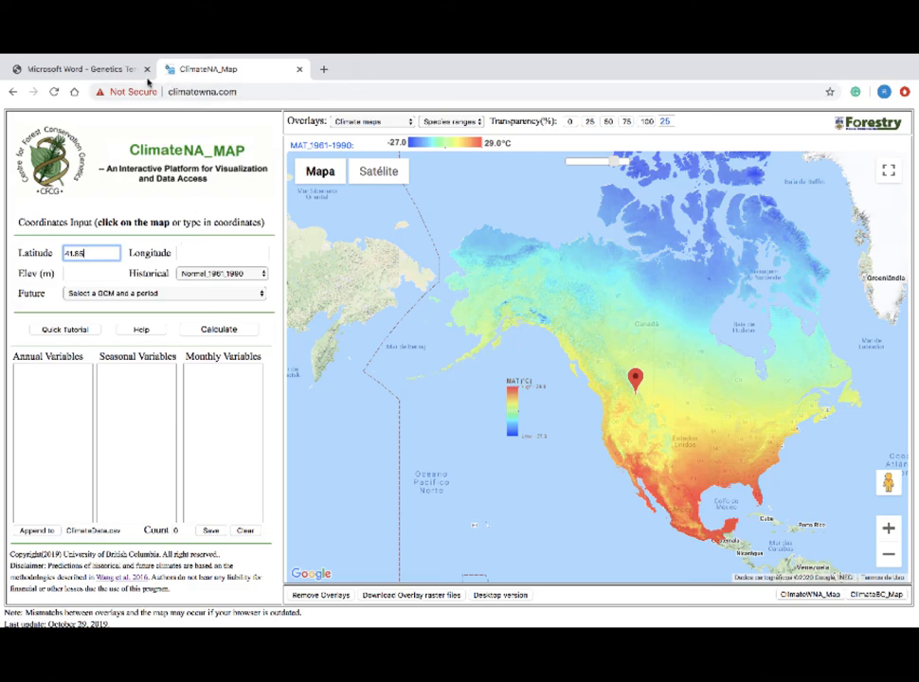
# - Copy provenance 6's longitude -122.84 from the PDF table into ClimateNA_Map's Longitude field
pyautogui.click(81, 64)
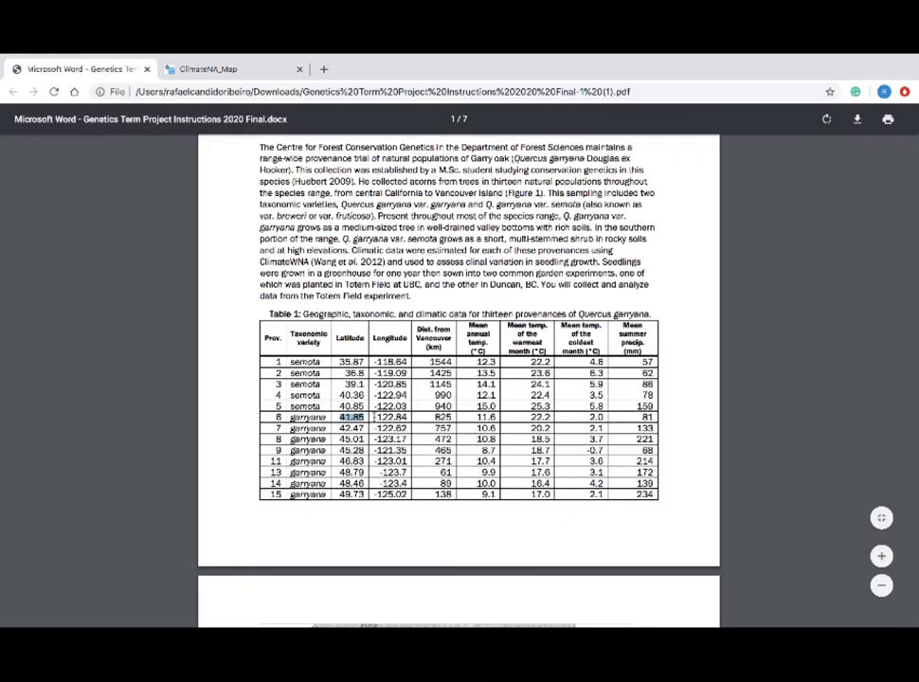
pyautogui.moveTo(375, 417); pyautogui.dragTo(408, 418)
pyautogui.hotkey('ctrl', 'c')
pyautogui.click(194, 68)
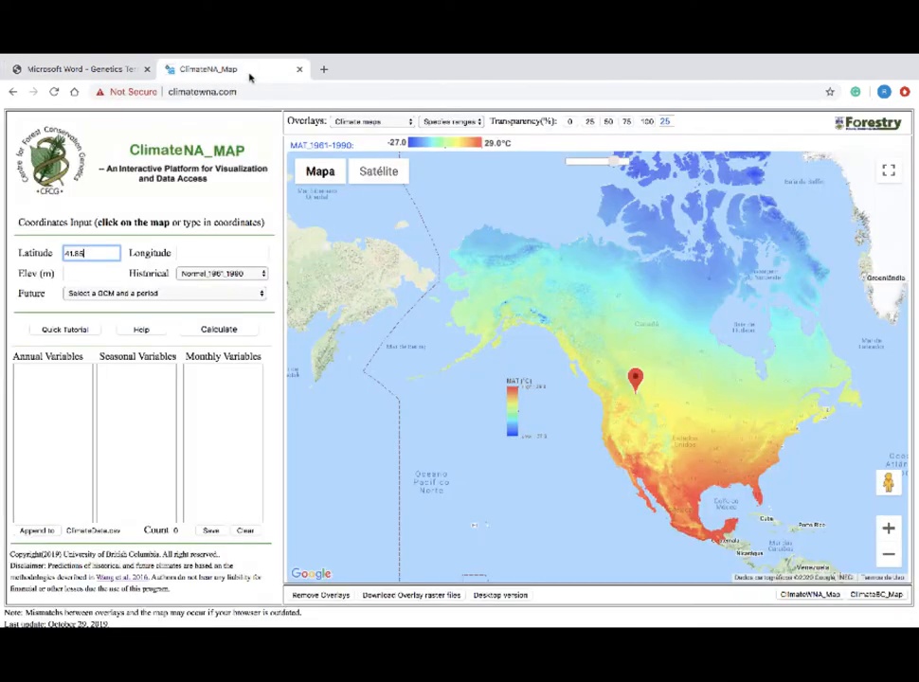
pyautogui.click(208, 253)
pyautogui.hotkey('ctrl', 'v')
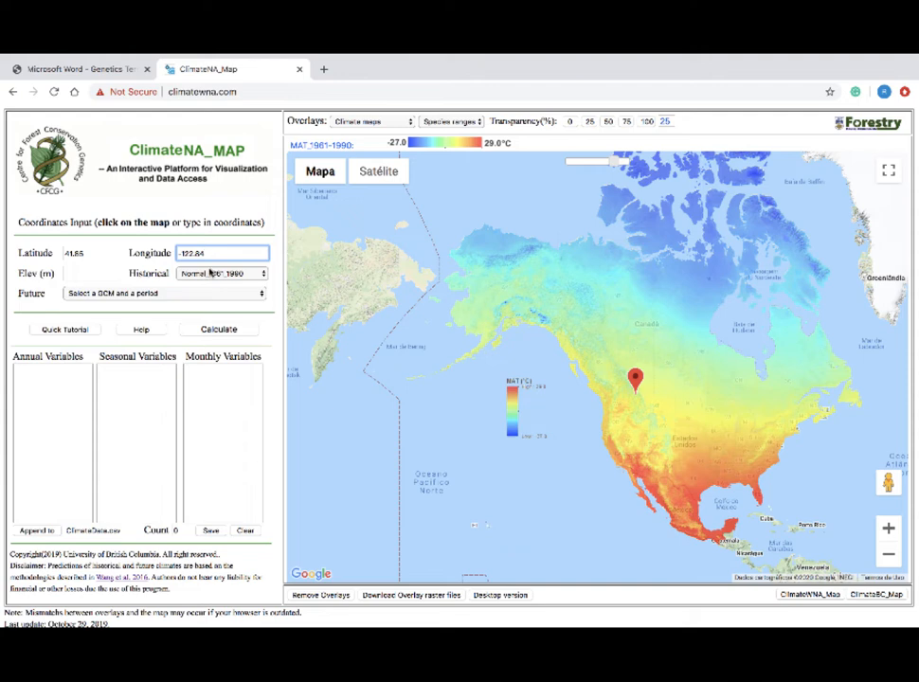
# - Calculate the climate variables for these coordinates with the historical period Normal_1961_1990 and no elevation
pyautogui.click(210, 273)
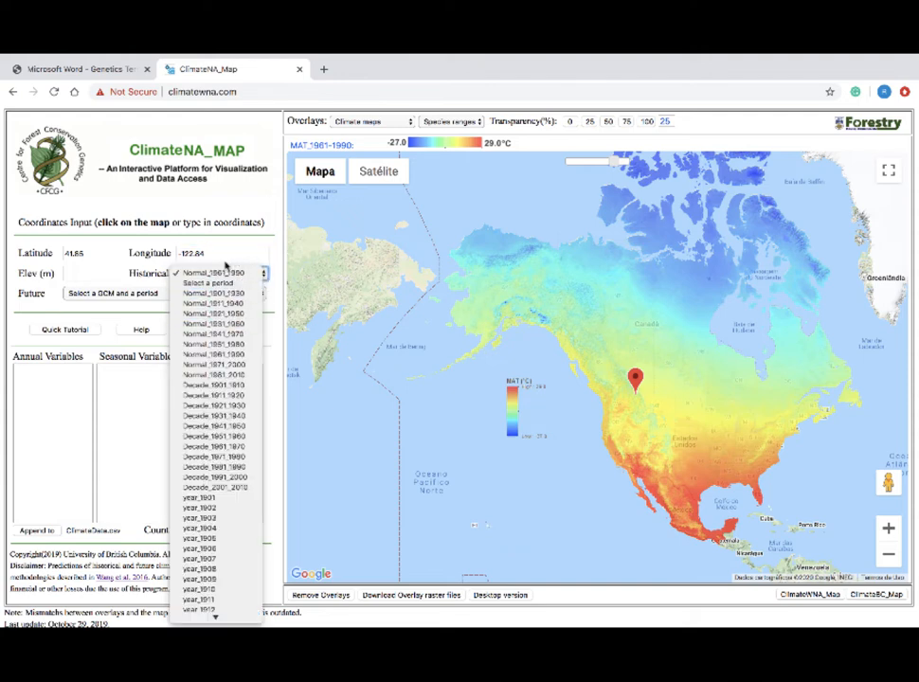
pyautogui.click(212, 273)
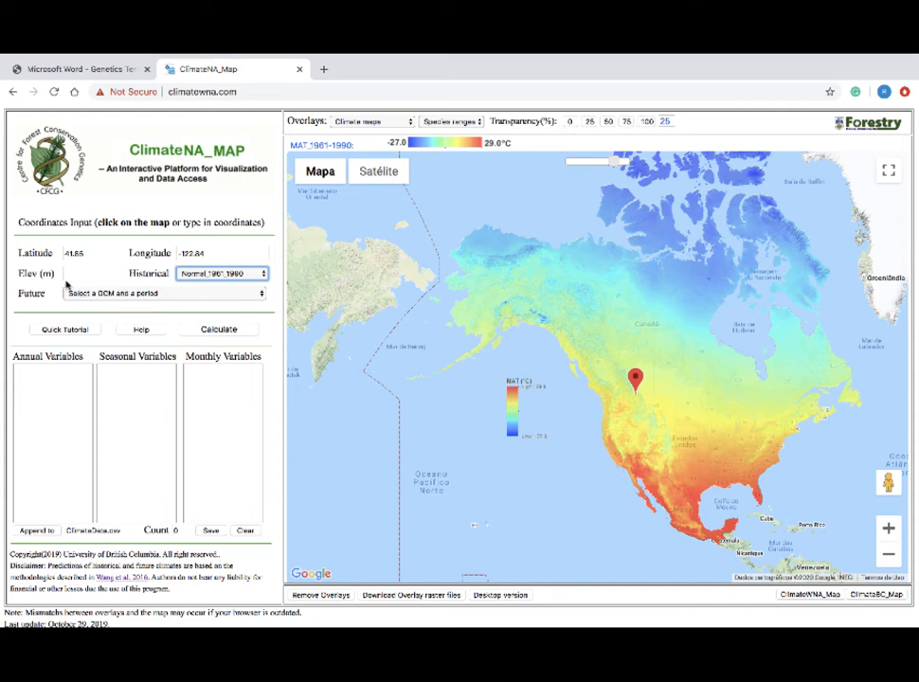
pyautogui.click(217, 329)
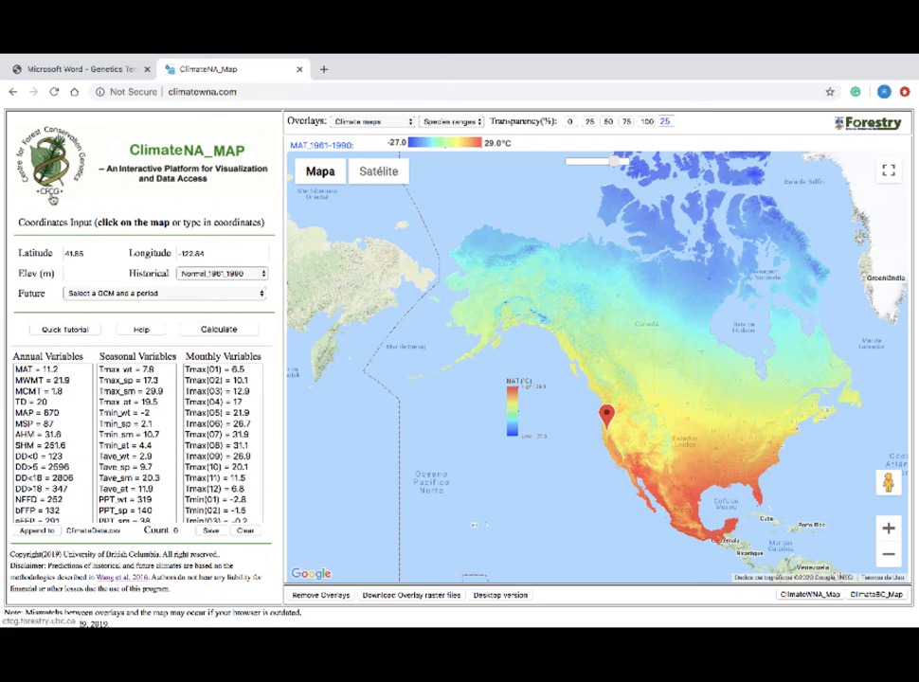
# - Choose the future scenario CNRM-CM5_rcp85_2085 and calculate the climate variables for the same coordinates
pyautogui.click(186, 295)
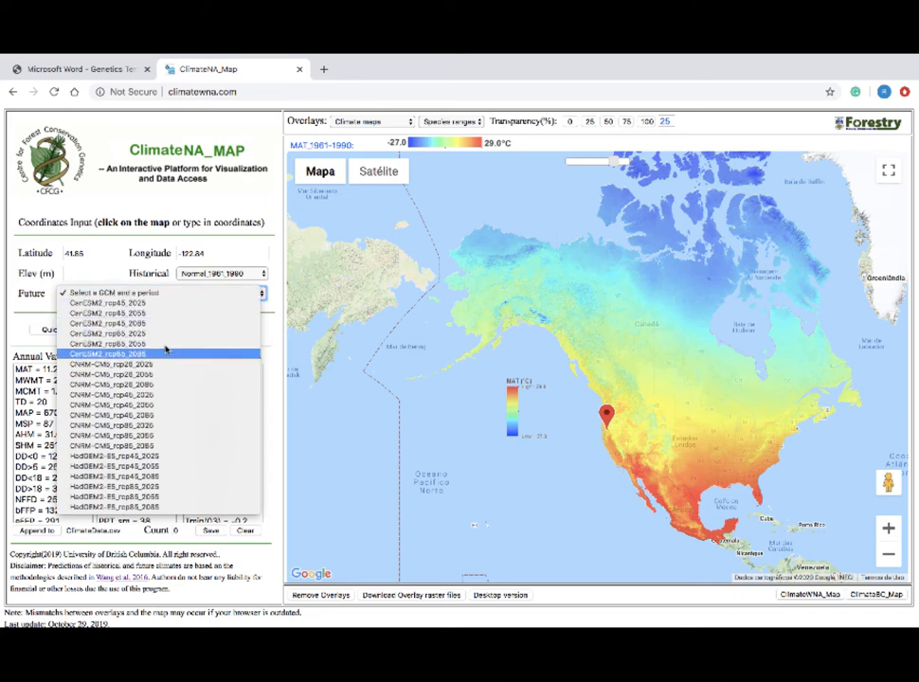
pyautogui.click(159, 447)
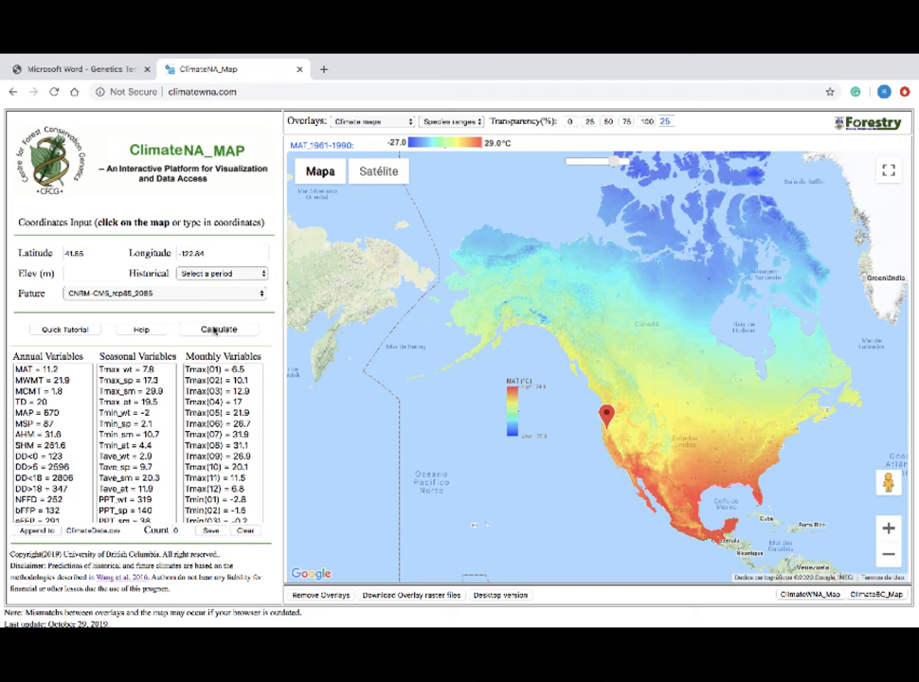
pyautogui.click(217, 330)
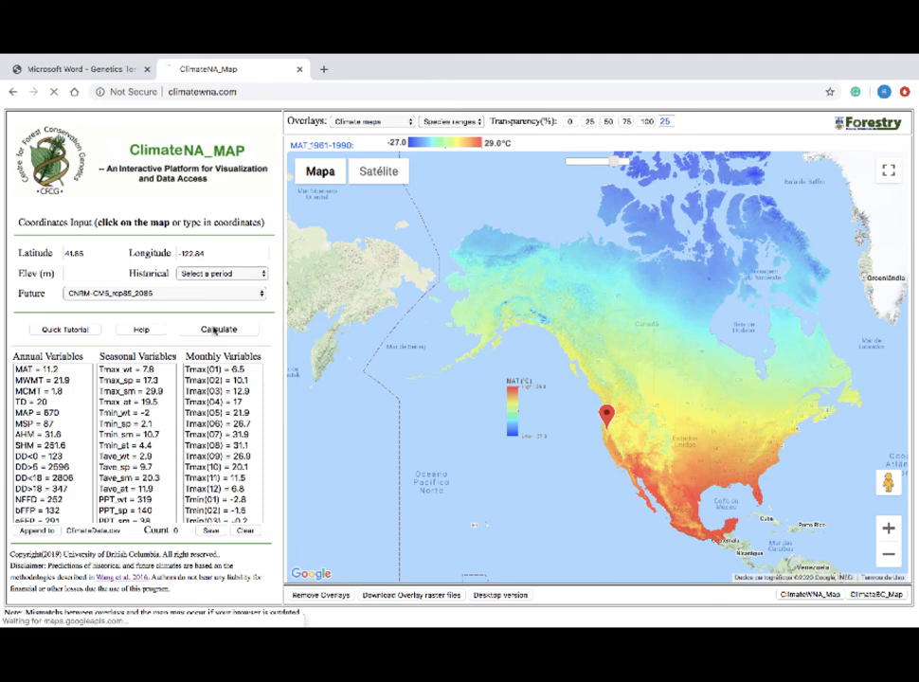